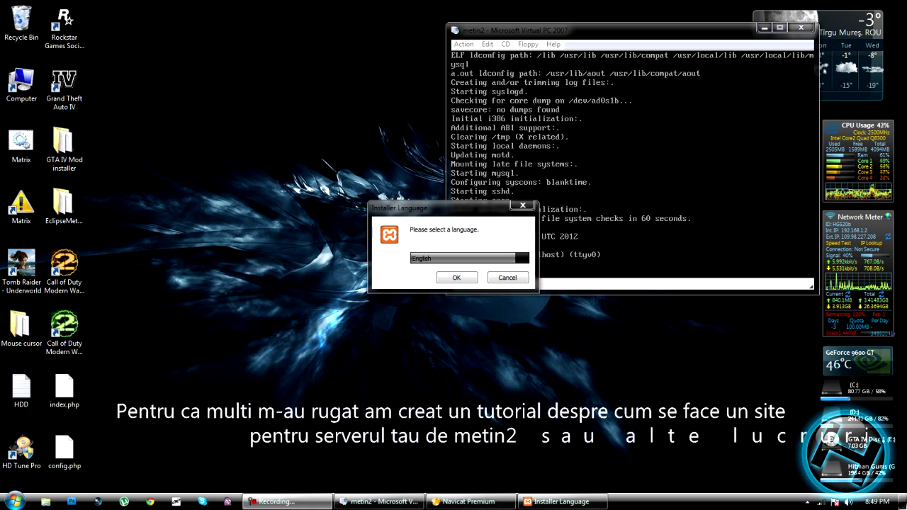
- Keep English as the XAMPP installer language and confirm it
left_click_drag(425, 207, 327, 179)
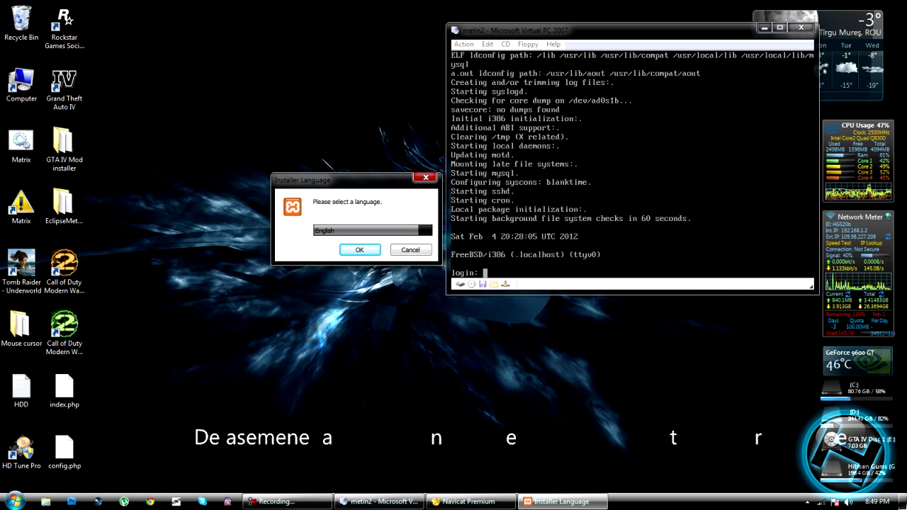
key("alt+Tab")
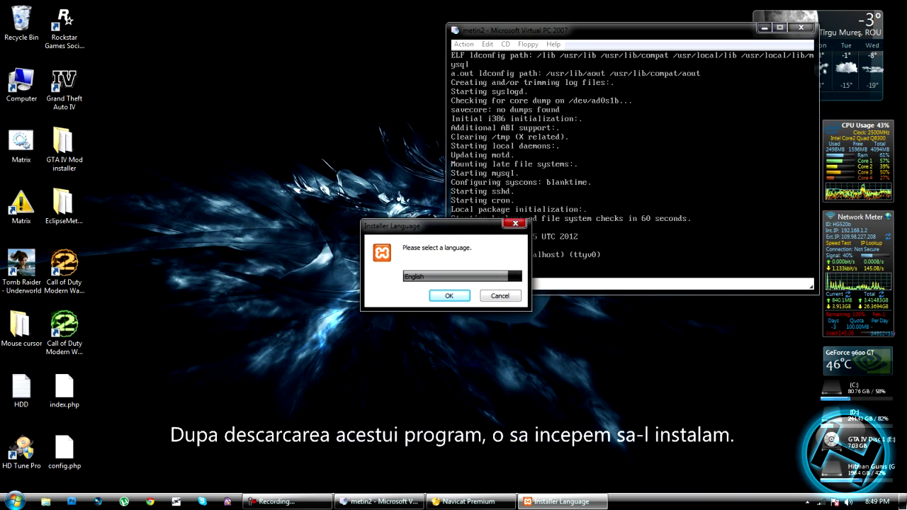
key("Return")
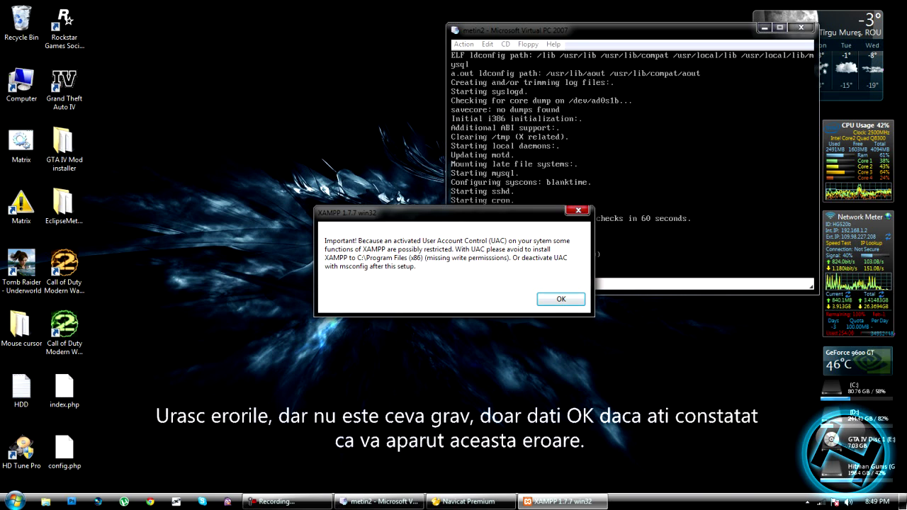
- Dismiss the UAC warning, pass the welcome page and keep c:\xampp as the install folder
key("Return")
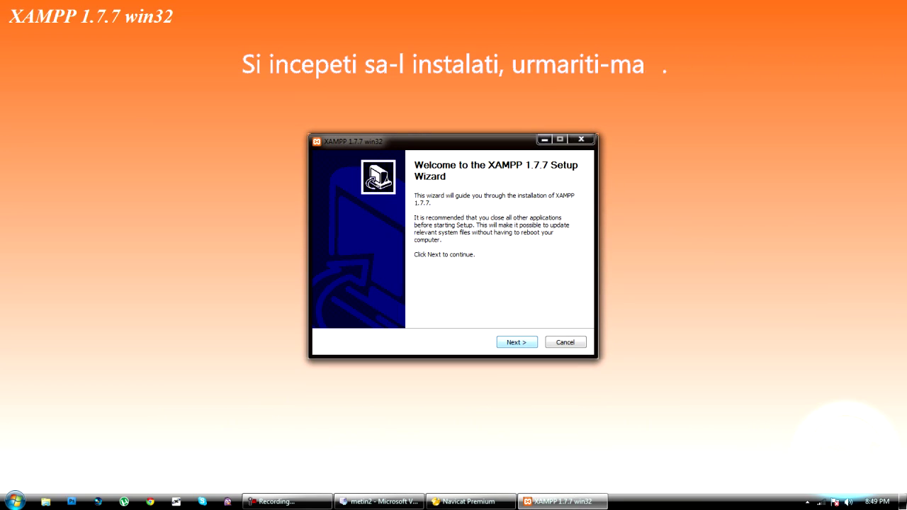
key("Return")
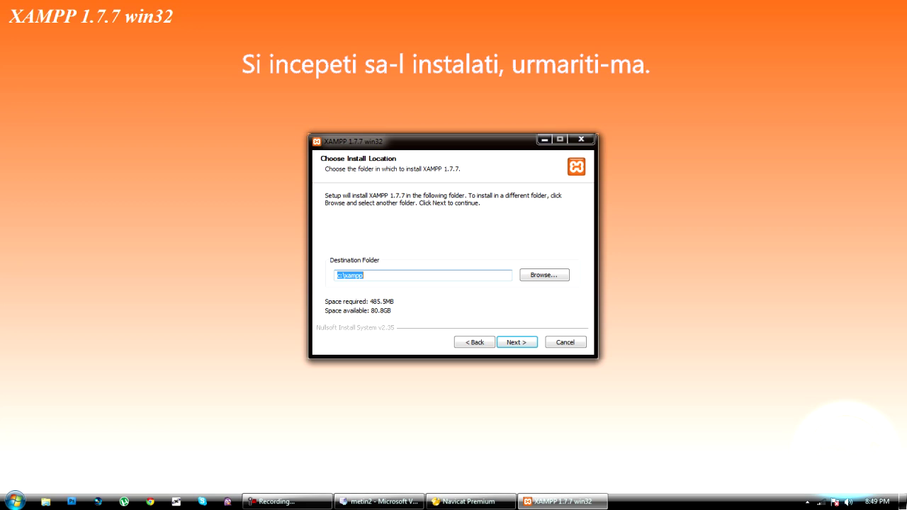
key("Return")
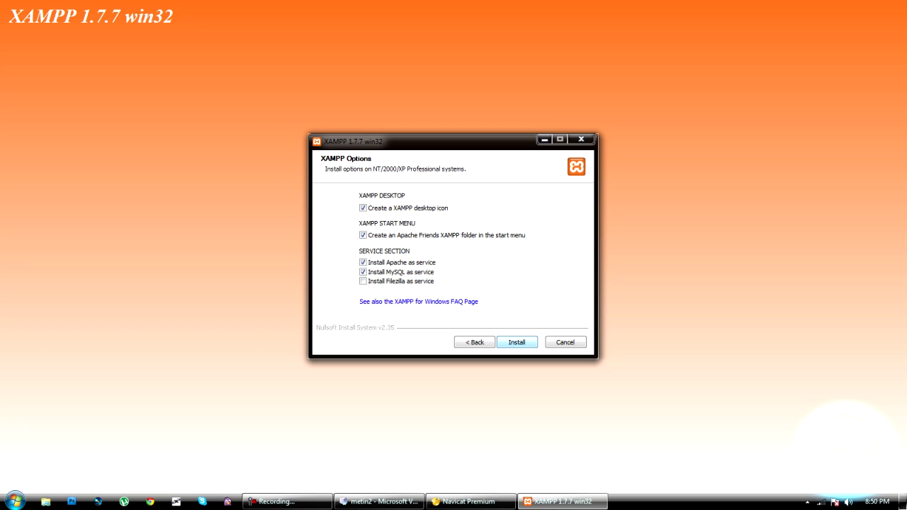
- Install XAMPP 1.7.7 with the chosen options and finish the setup wizard
key("Return")
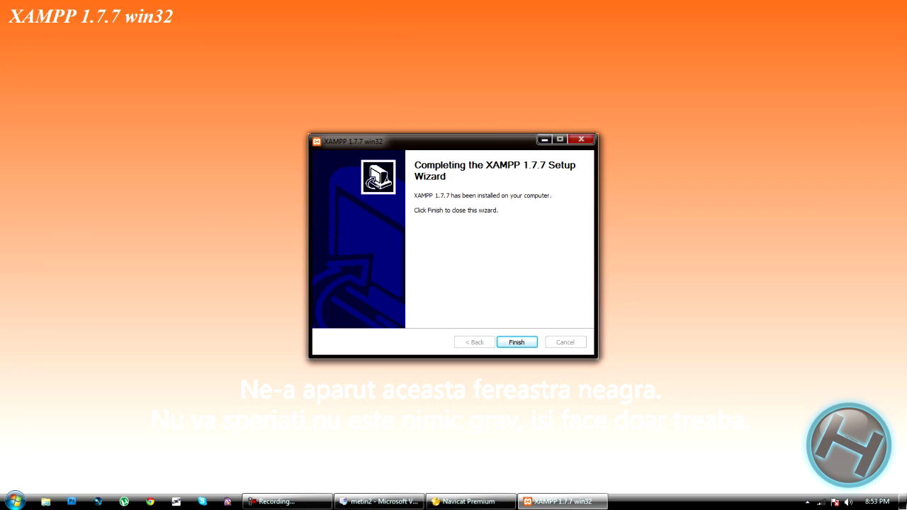
key("Return")
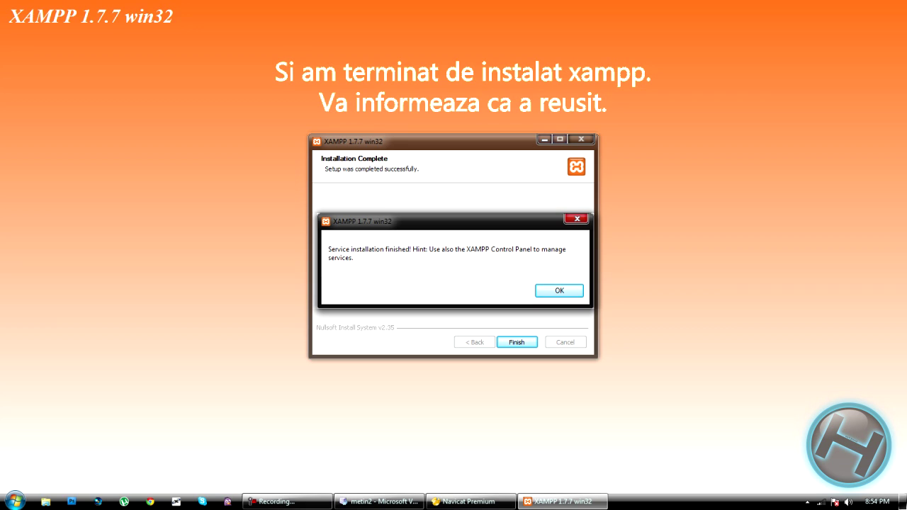
- Acknowledge the service installation notice so the XAMPP Control Panel launches
key("Return")
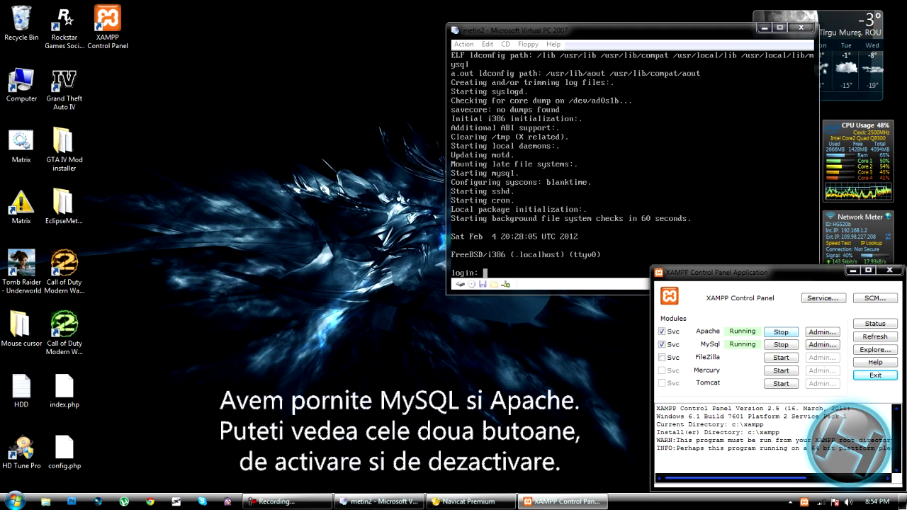
- Stop Apache and MySql, then untick and uninstall both as Windows services
left_click(781, 331)
left_click(781, 344)
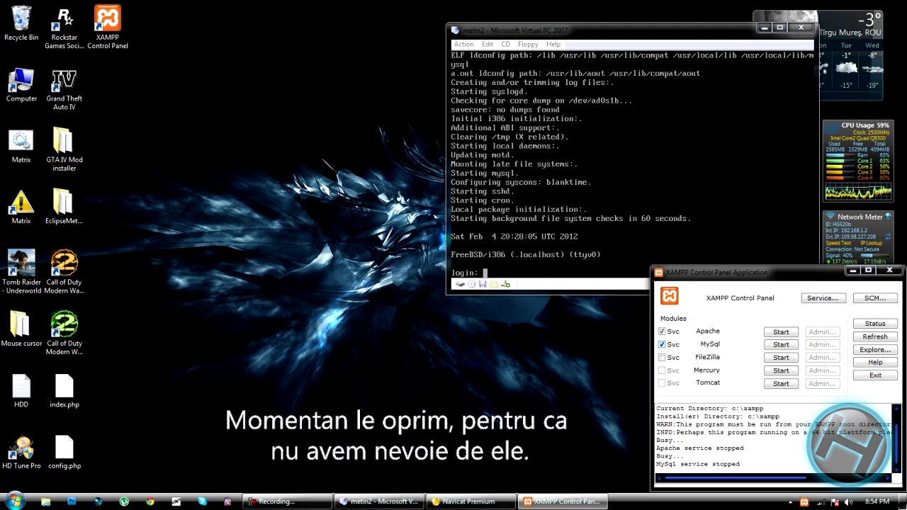
left_click(662, 345)
left_click(458, 290)
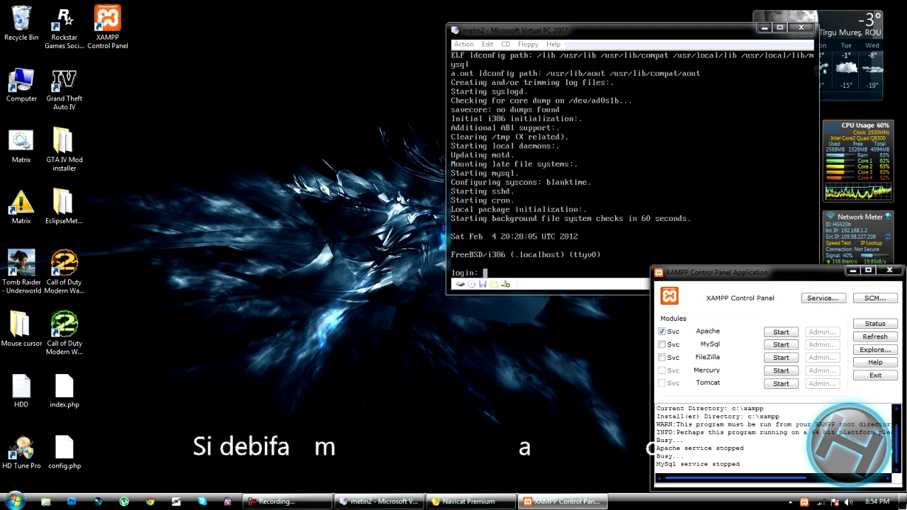
left_click(661, 331)
key("Return")
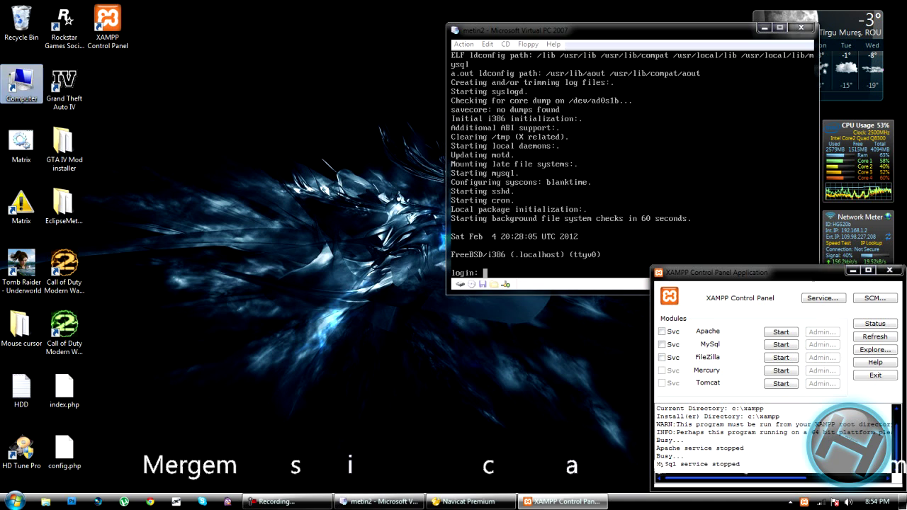
- Browse in Explorer to the C:\xampp\htdocs folder
key("Return")
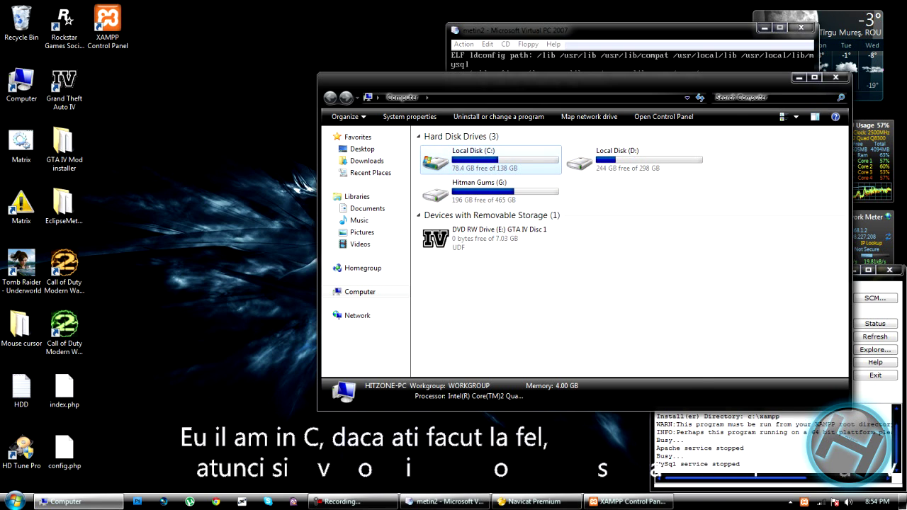
double_click(489, 160)
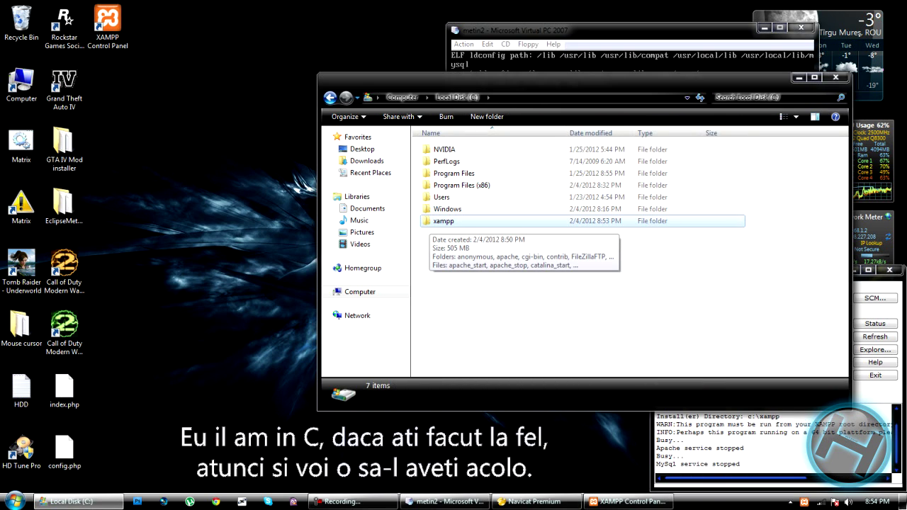
double_click(444, 220)
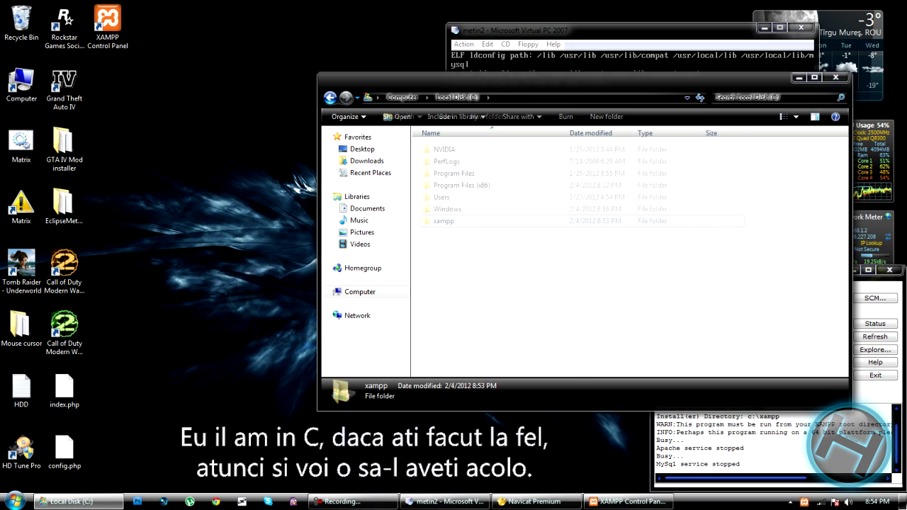
left_click(444, 209)
double_click(444, 209)
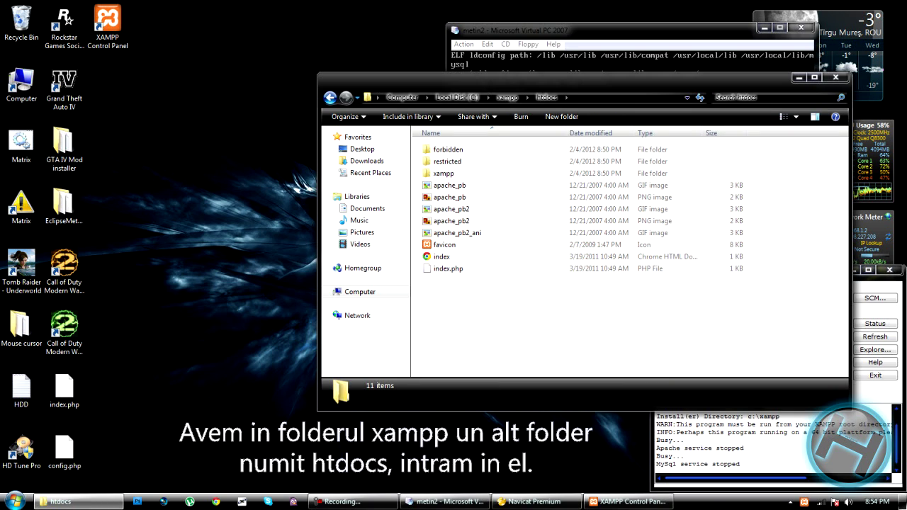
- Permanently delete all 11 items in htdocs
key("ctrl+a")
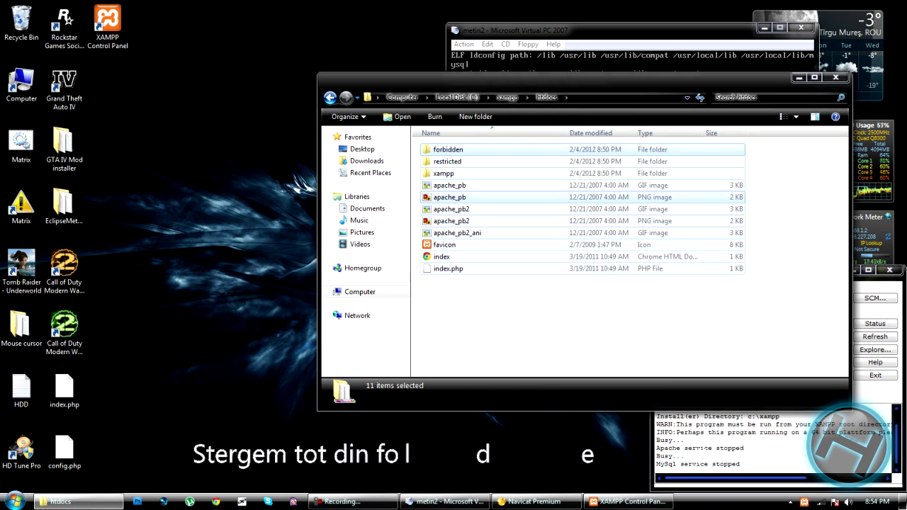
key("shift+Delete")
key("Return")
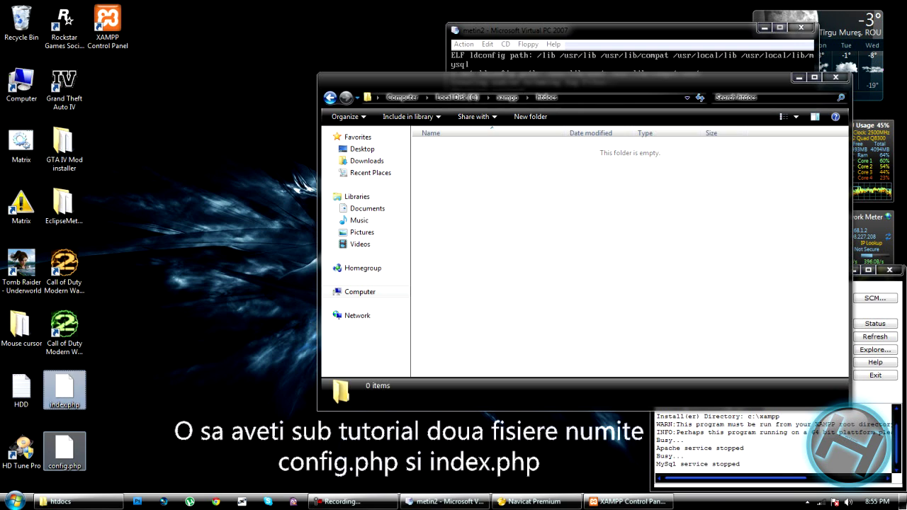
- Copy index.php and config.php and paste them into the empty htdocs folder
right_click(64, 389)
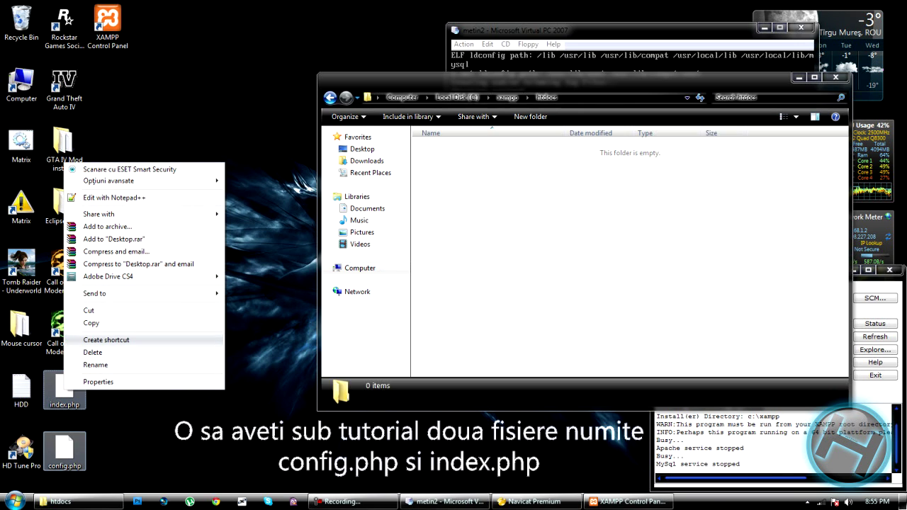
left_click(91, 323)
right_click(560, 301)
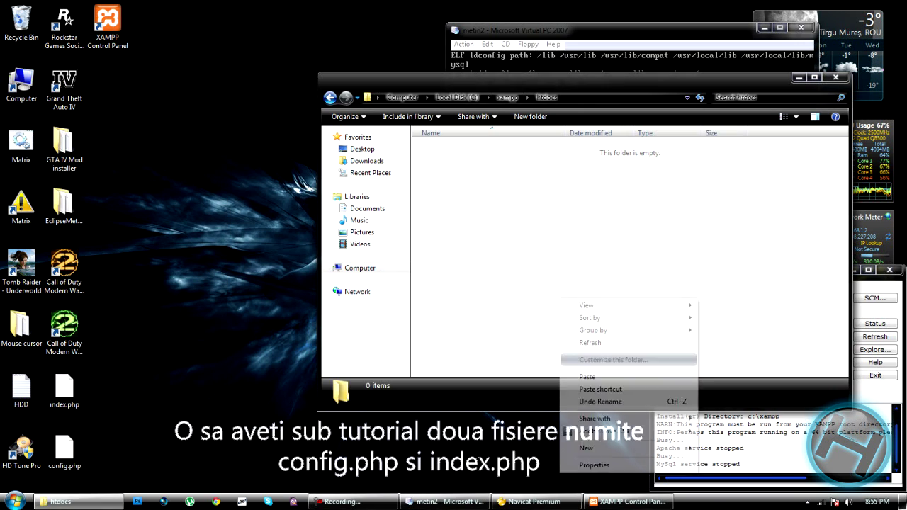
left_click(586, 376)
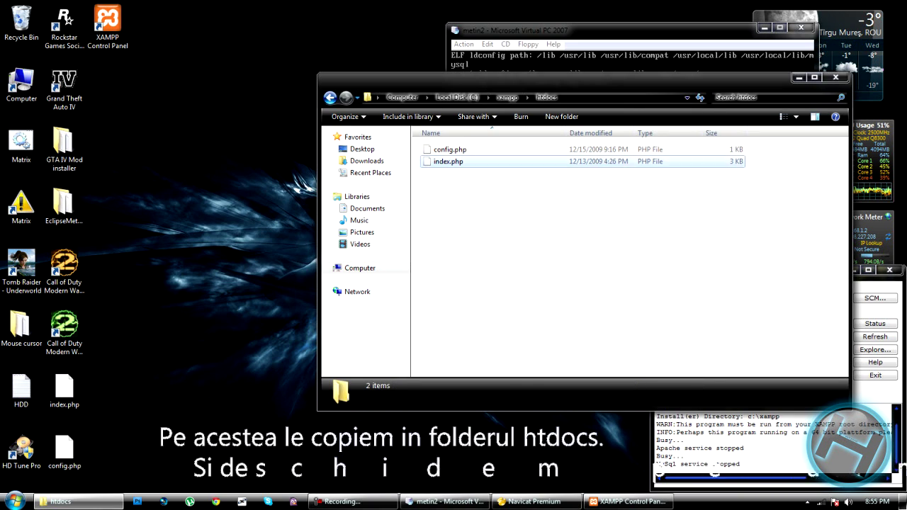
- Choose to edit config.php with Notepad++
left_click(450, 150)
left_click_drag(567, 77, 362, 72)
right_click(241, 144)
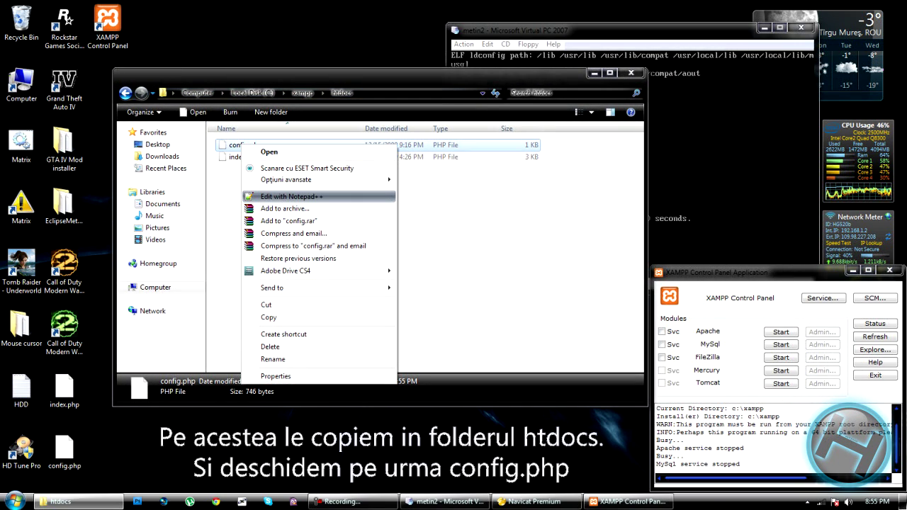
key("Return")
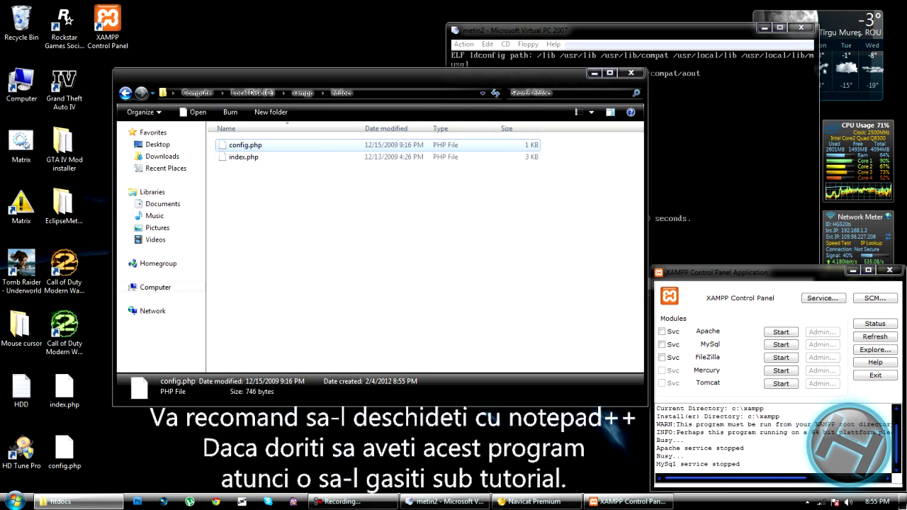
- Replace host 0.0.0.0 on line 7 of config.php with 192.168.1.100, save and close
key("Return")
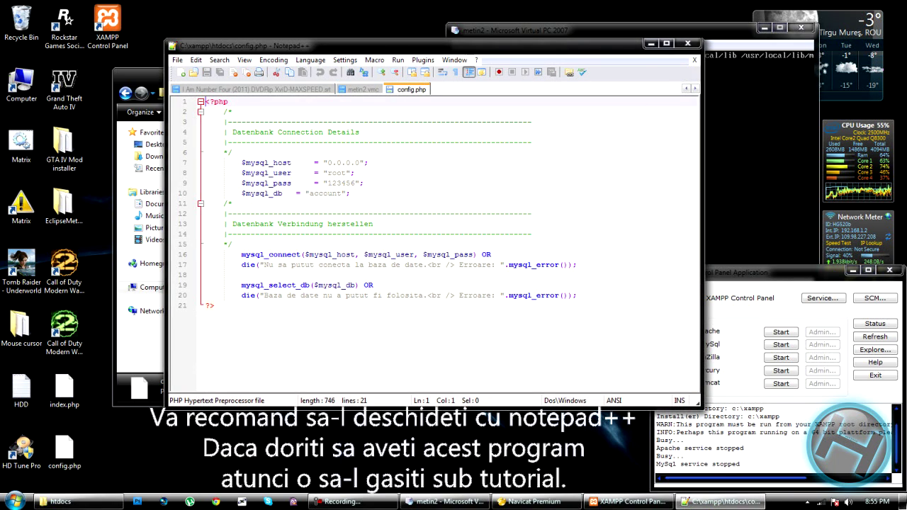
left_click_drag(242, 163, 360, 162)
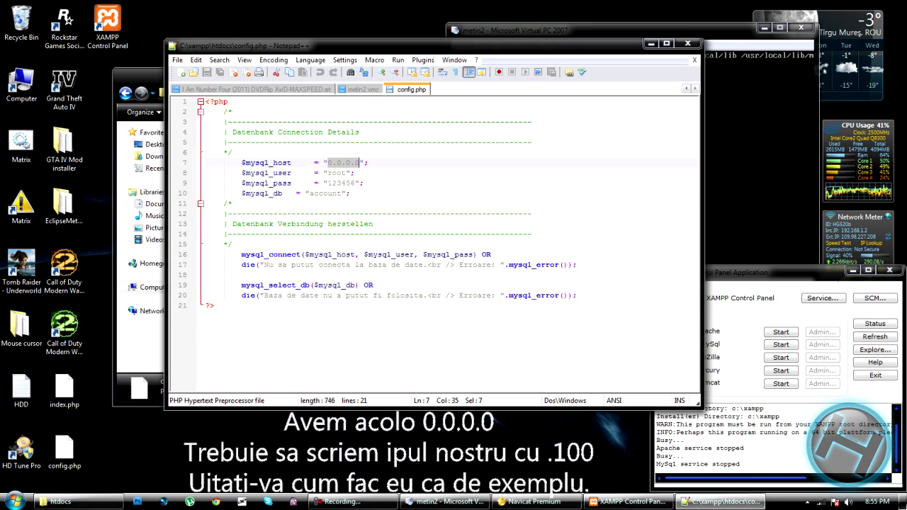
type("192.168.1.1")
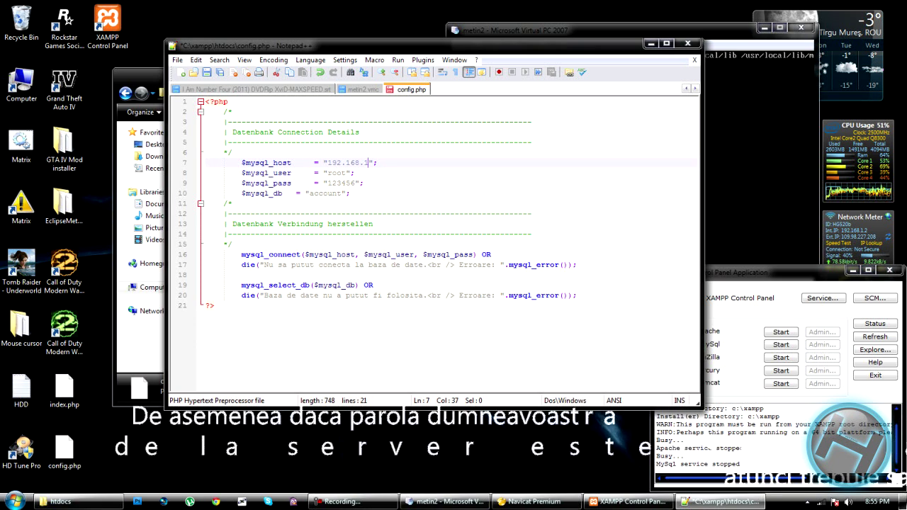
type("00")
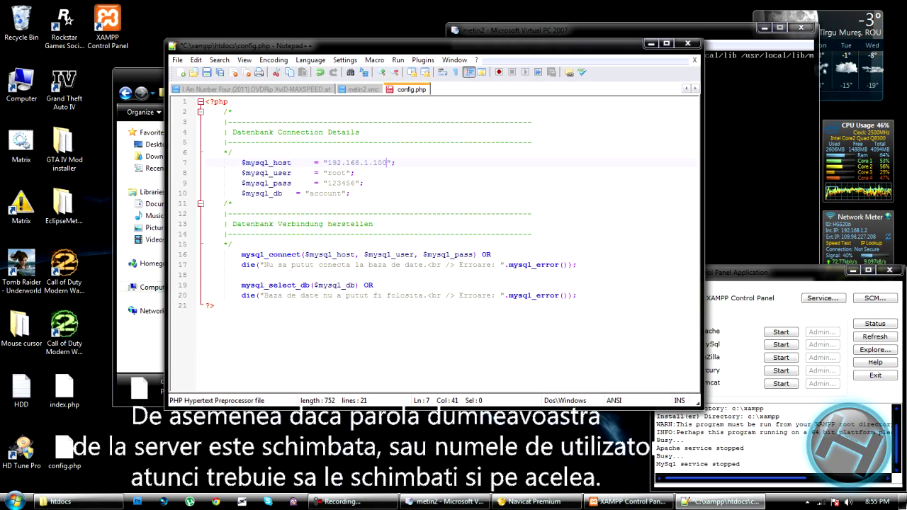
key("Down")
key("Down")
key("Left")
key("Left")
key("Left")
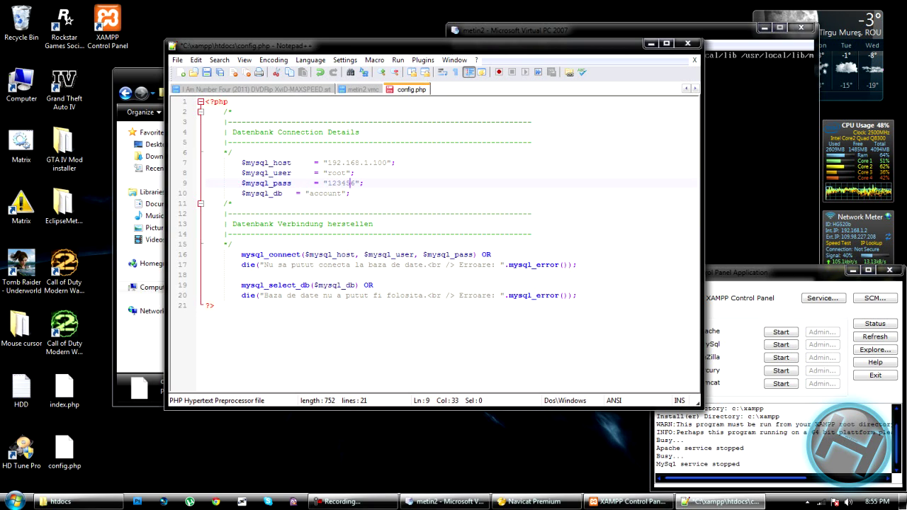
key("ctrl+s")
left_click(687, 43)
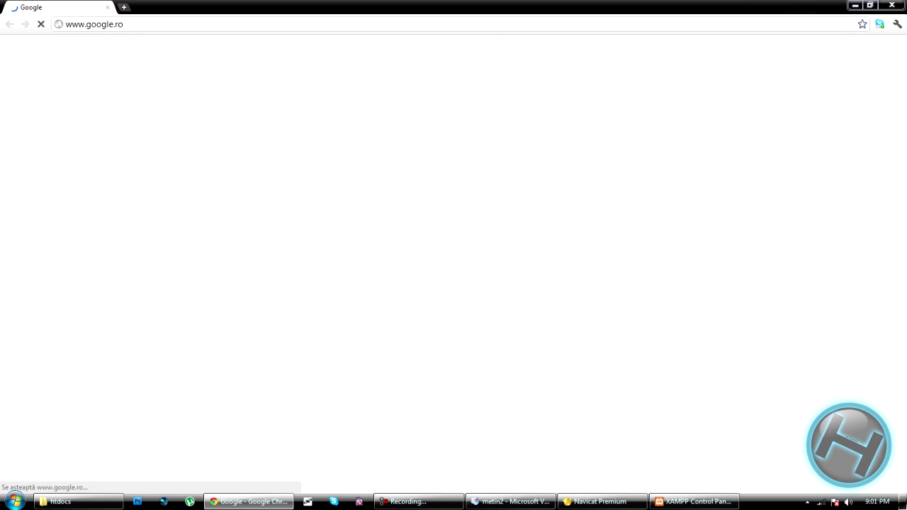
- Load localhost:80 in Chrome to show the Registration page
left_click(94, 24)
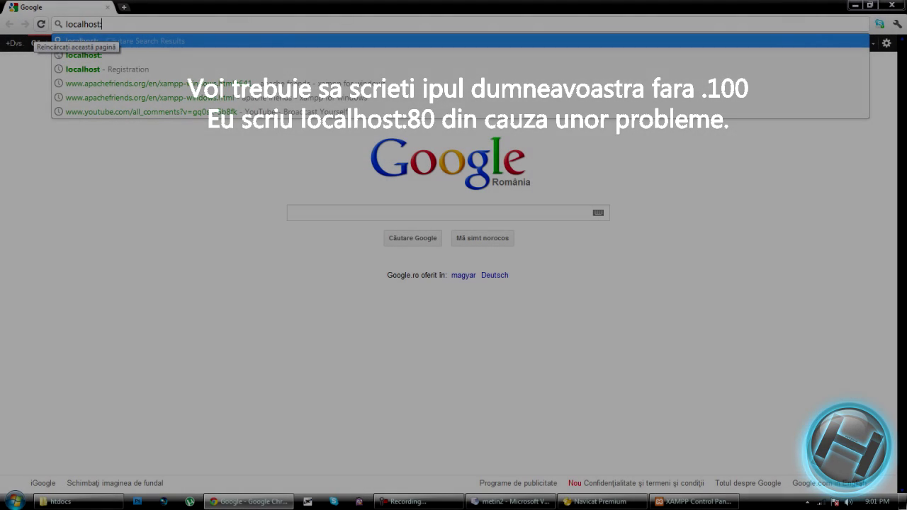
type("80")
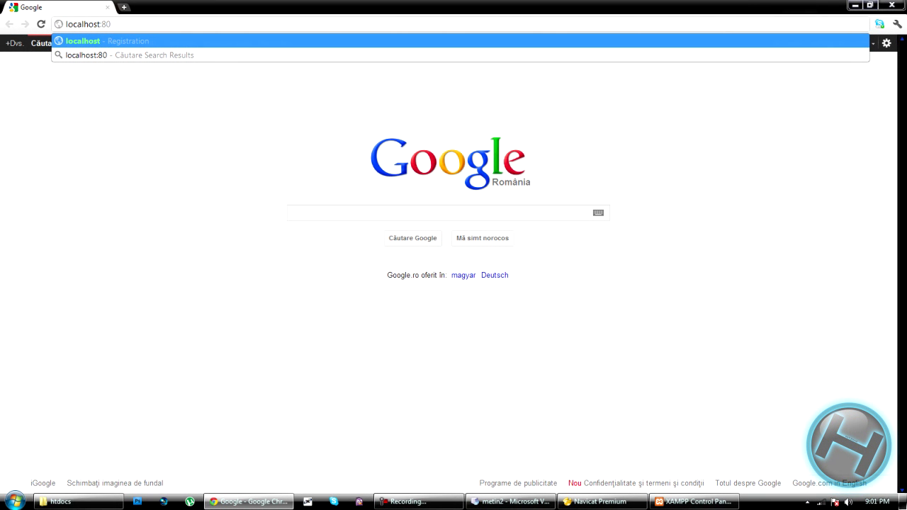
key("Return")
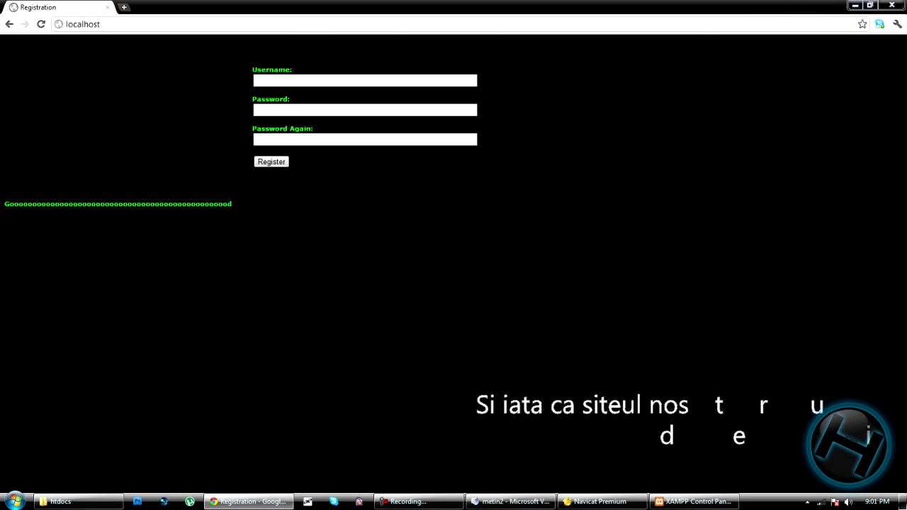
- Move the htdocs window aside and return focus to the registration form
left_click(365, 80)
key("Tab")
key("Tab")
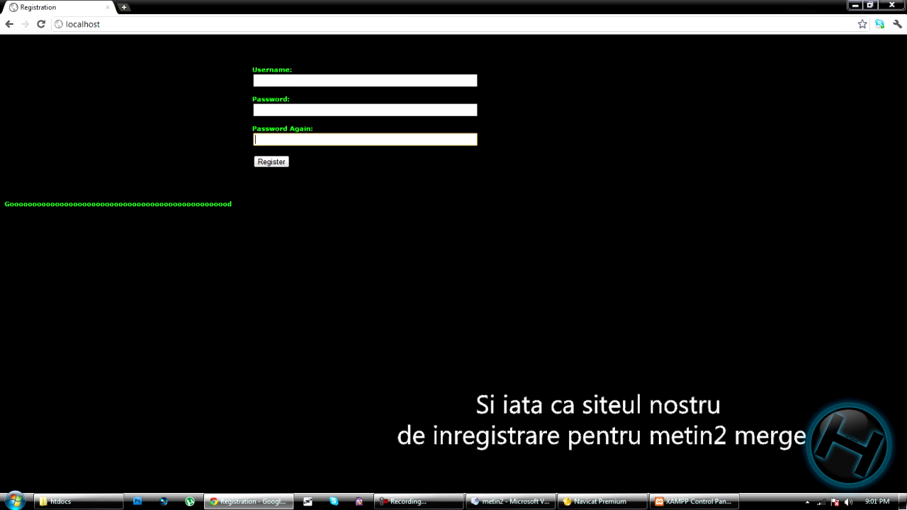
left_click(80, 501)
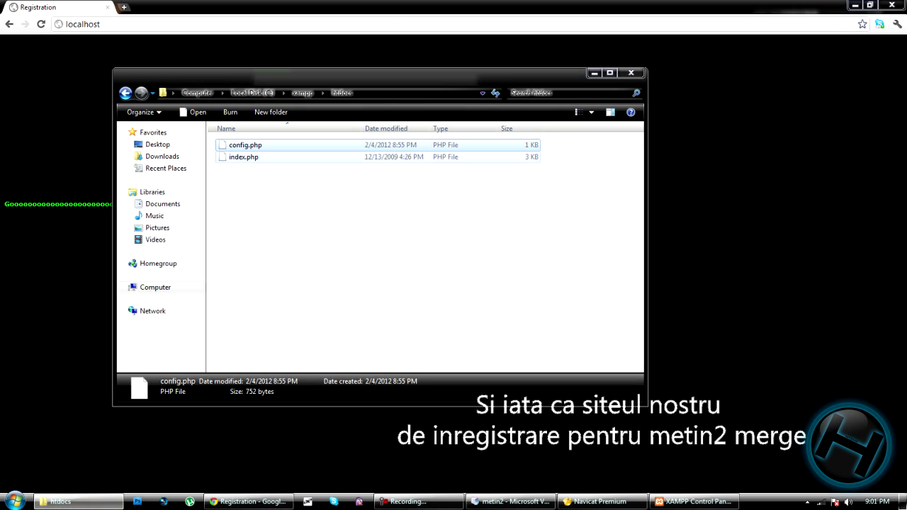
left_click_drag(425, 73, 693, 52)
left_click(637, 184)
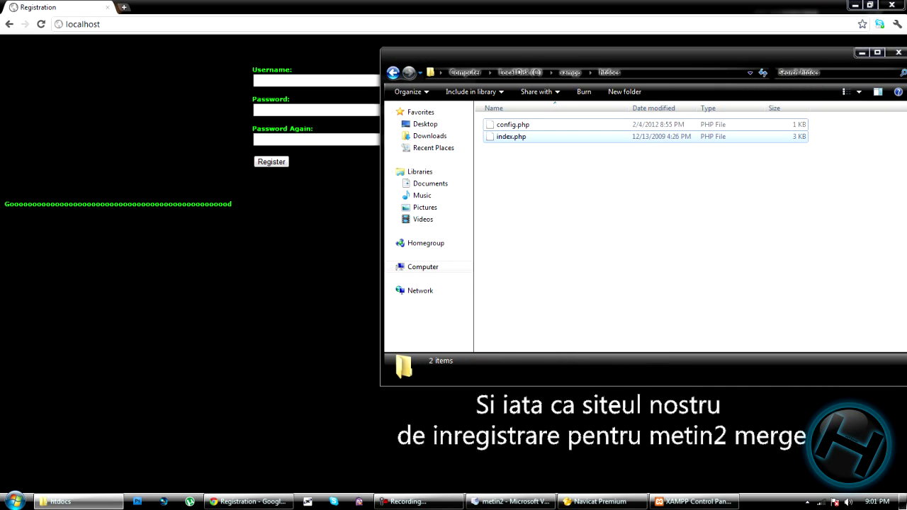
left_click(319, 80)
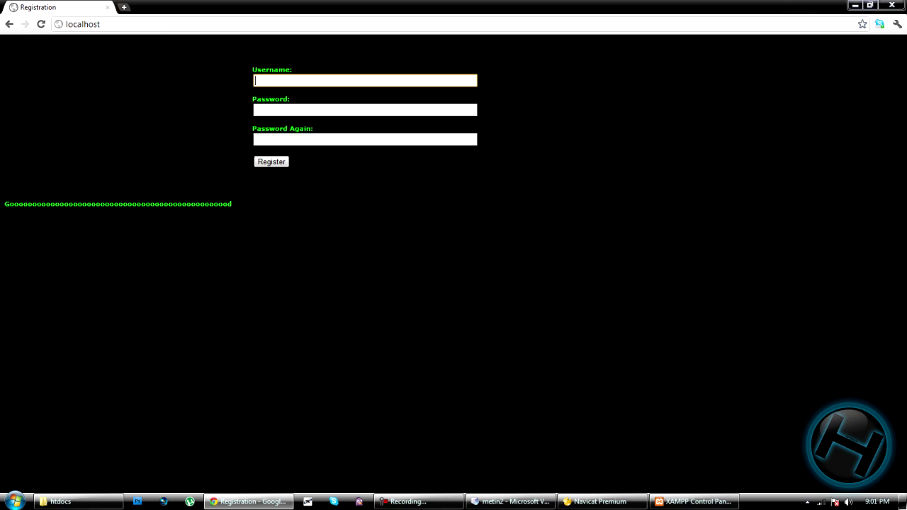
- Register username test, entering the password in both password fields, and submit
type("m")
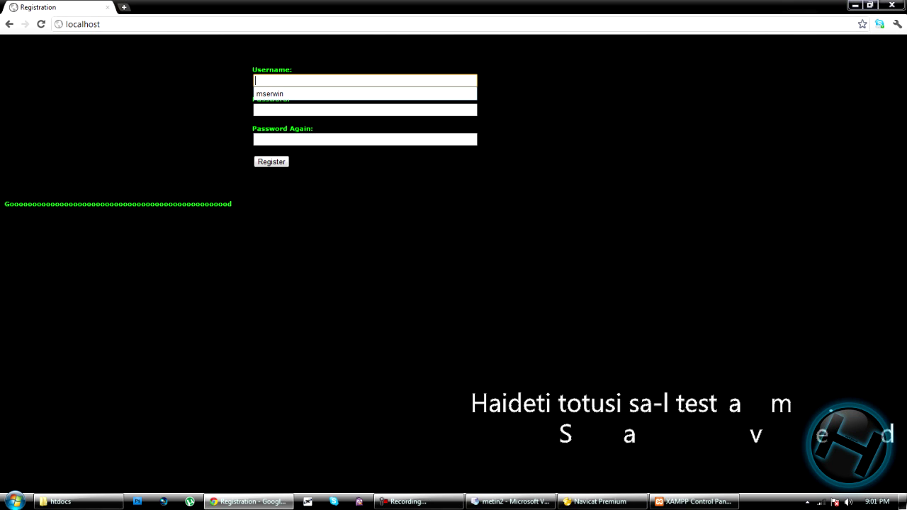
type("test")
key("Tab")
type("t")
key("Tab")
type("te")
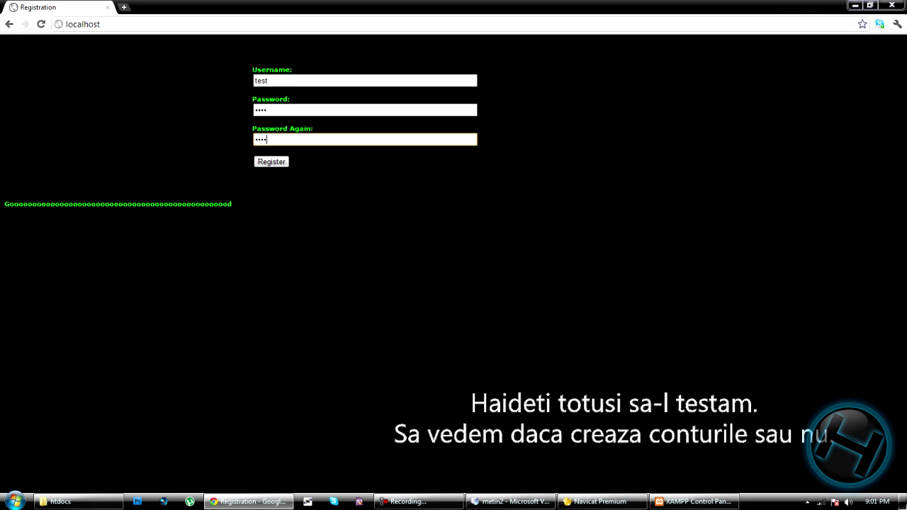
key("Return")
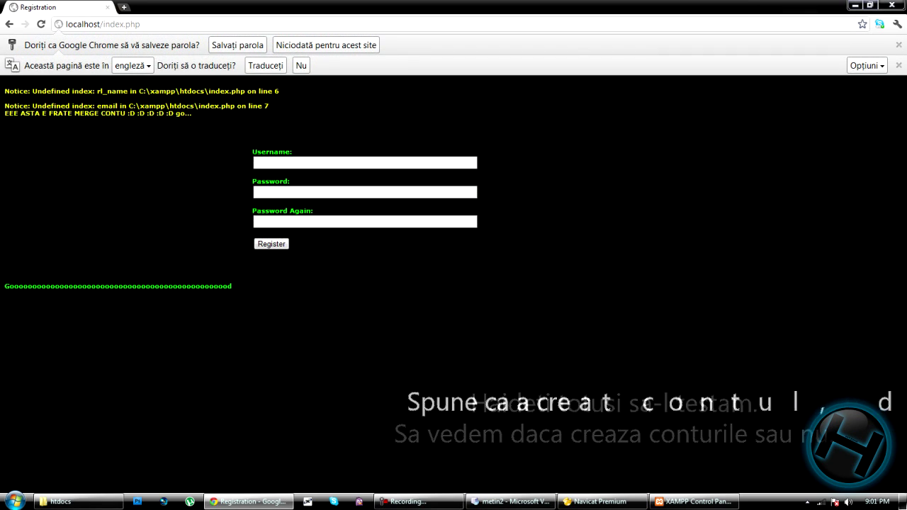